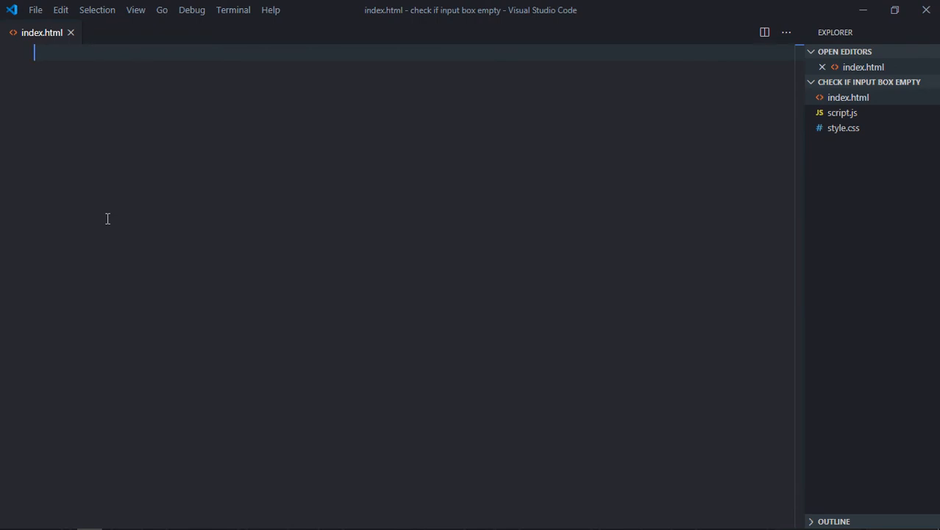
text(!)
Step: Expand the HTML boilerplate in index.html and add the style.css link and script.js tag
key(Tab)
key(End)
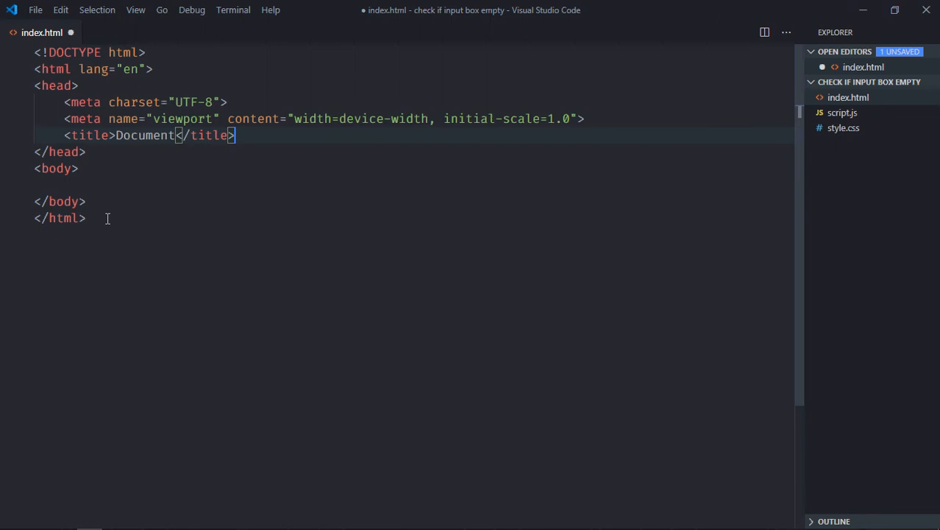
key(Return)
text(link)
key(Tab)
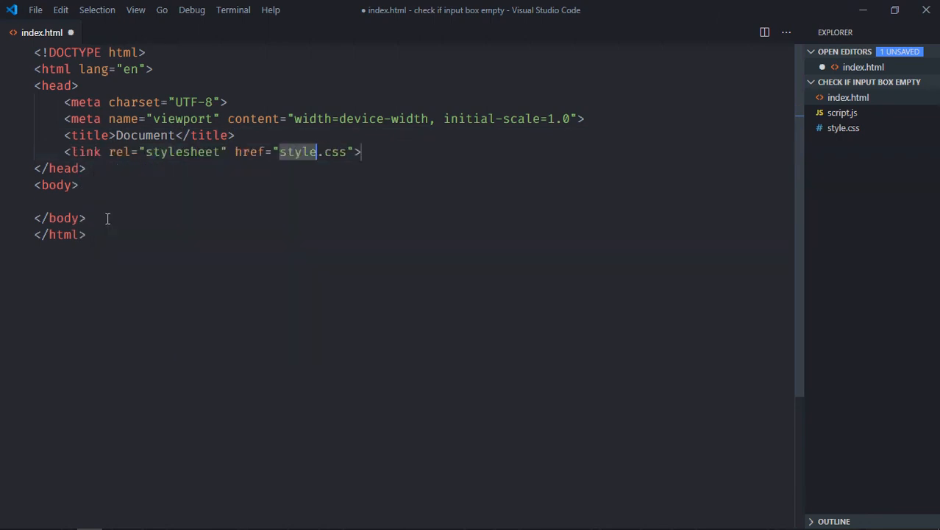
click(107, 202)
key(Return)
key(Return)
text(script)
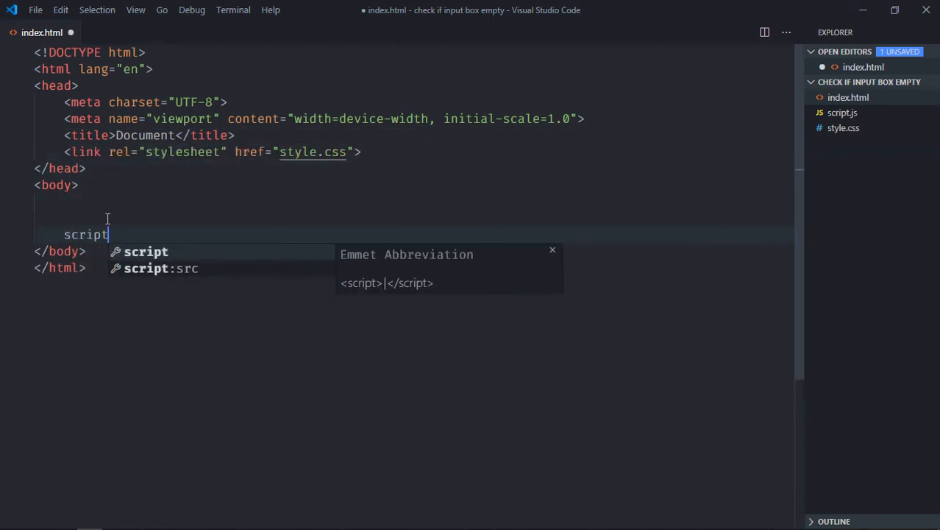
text(:src)
key(Tab)
text(script.js)
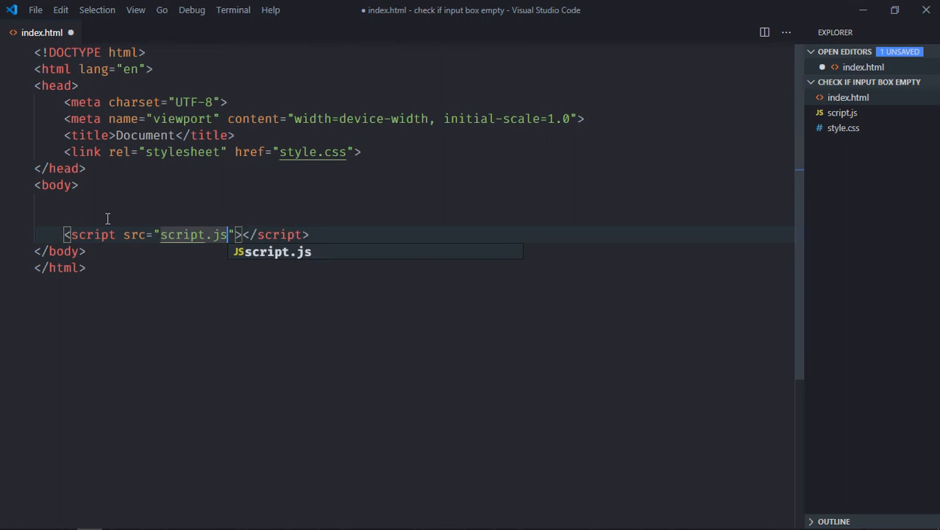
Step: Add a div holding a text input, a 'Check' button and a 'Result' h1, then save index.html
click(107, 217)
text(div)
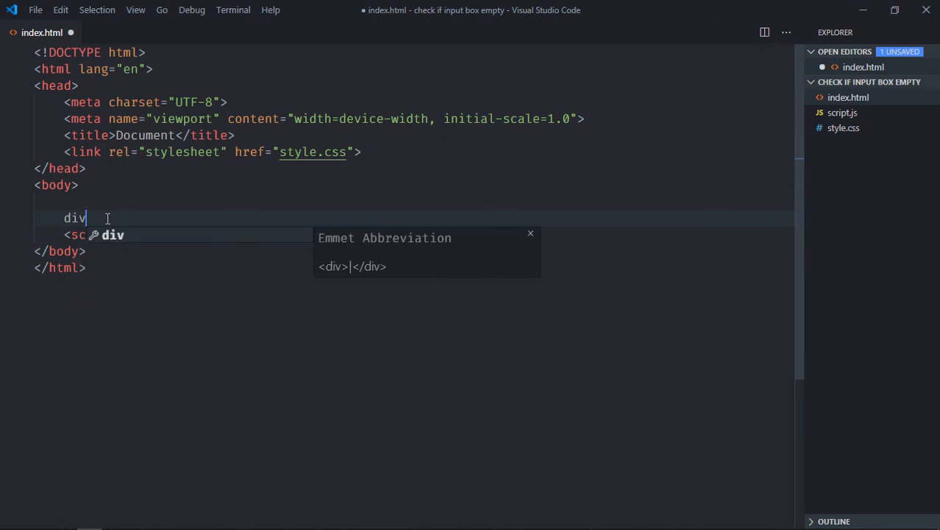
key(Tab)
key(Return)
text(input)
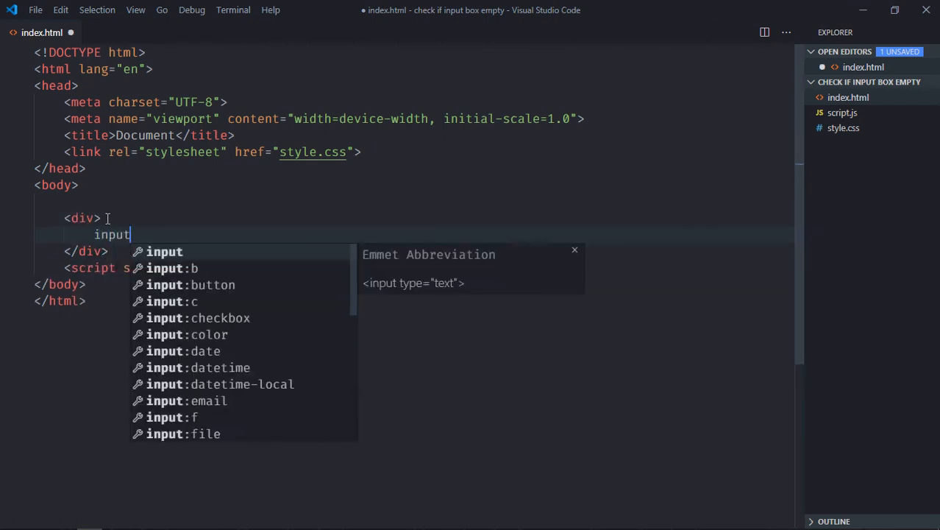
key(Tab)
key(End)
key(Return)
text(but)
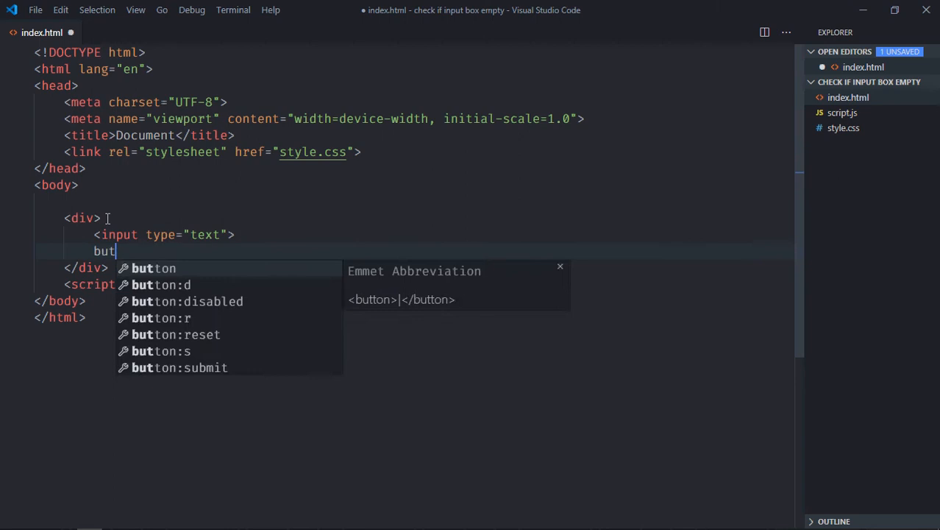
key(Tab)
text(Check)
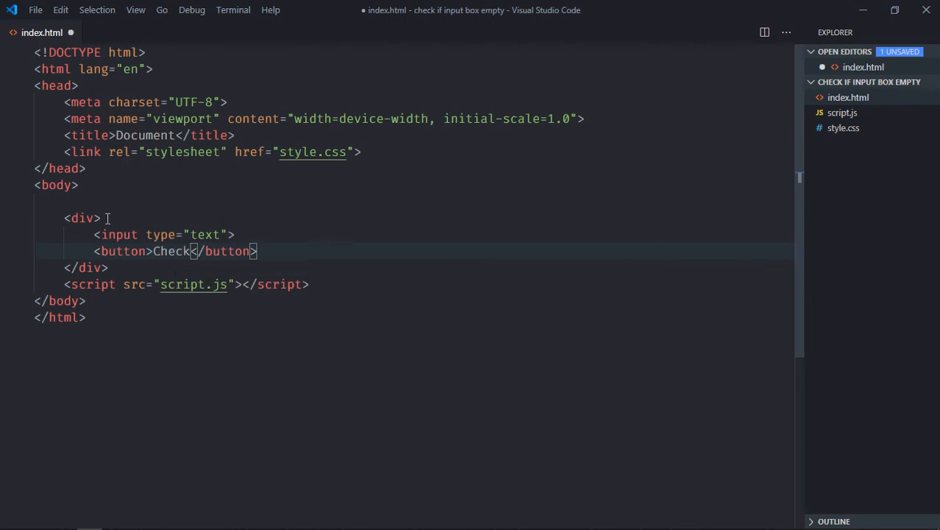
key(End)
key(Return)
text(h1)
key(Tab)
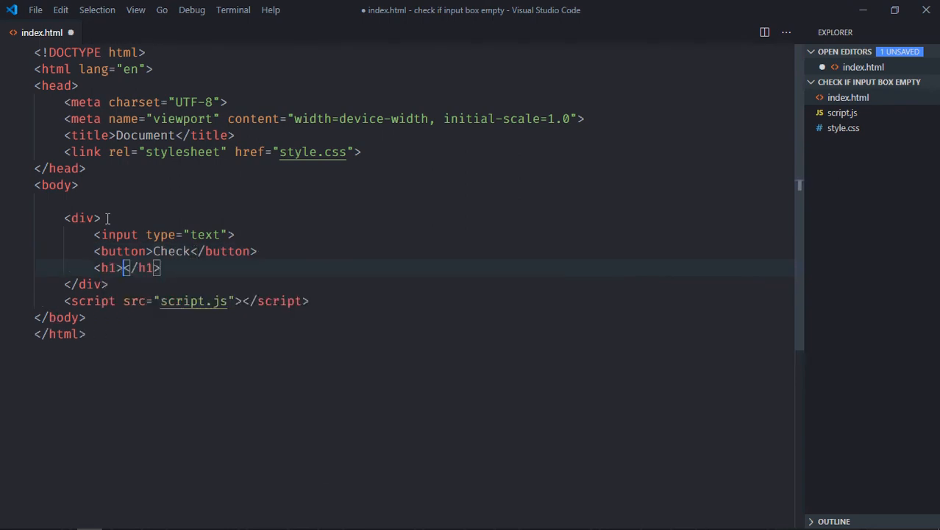
text(Result)
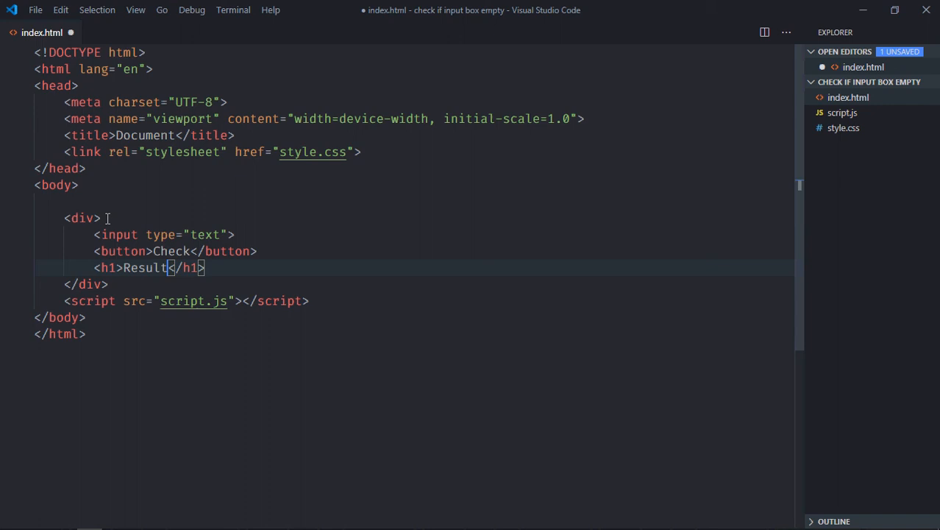
key(ctrl+s)
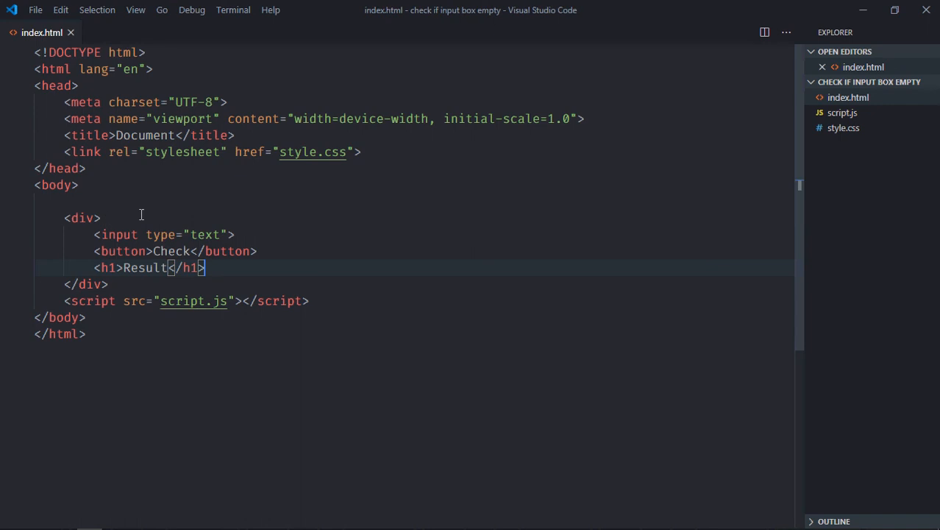
Step: In style.css, give the body rule text-align: center
click(843, 128)
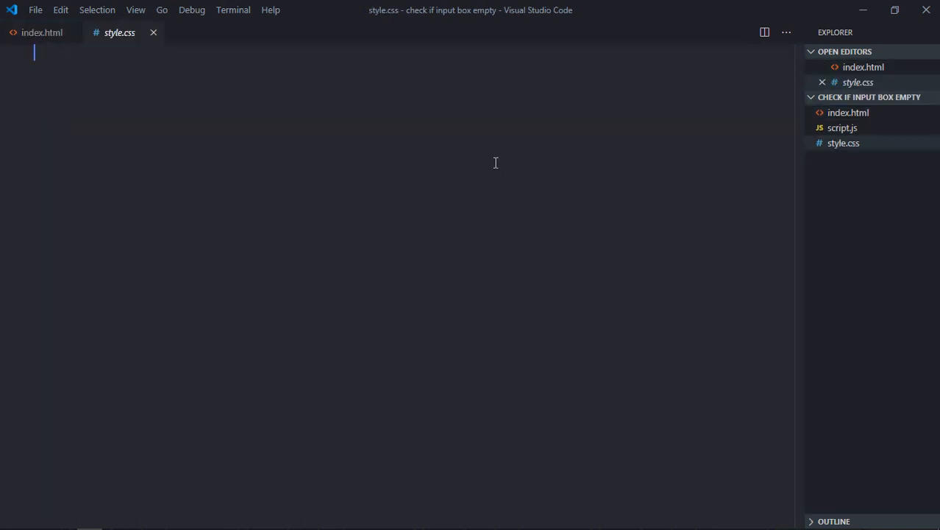
text(body {)
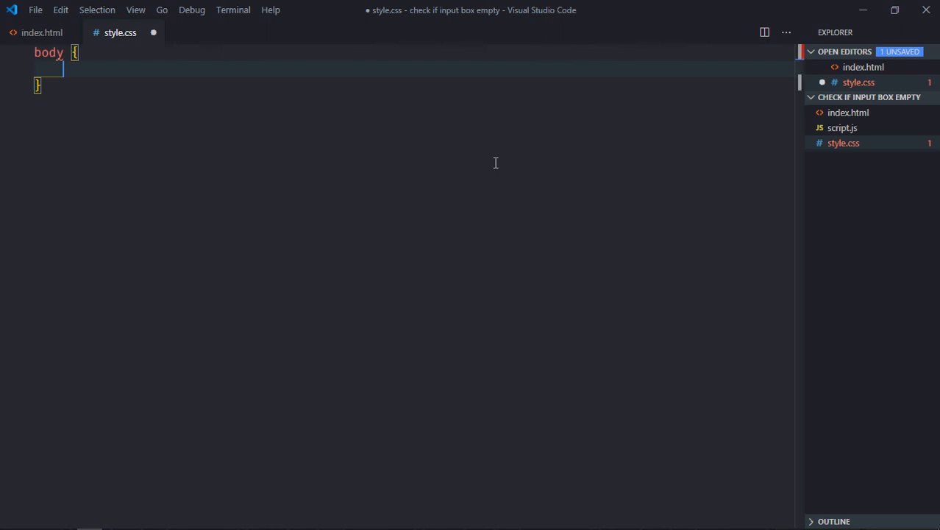
key(Return)
text(tex)
key(Down)
key(Return)
text(c;)
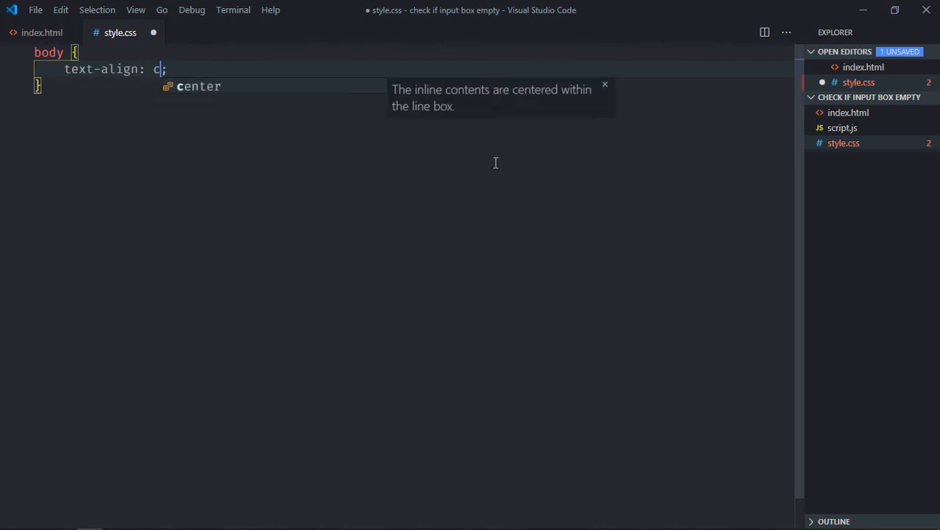
key(Return)
key(Down)
key(Return)
key(Return)
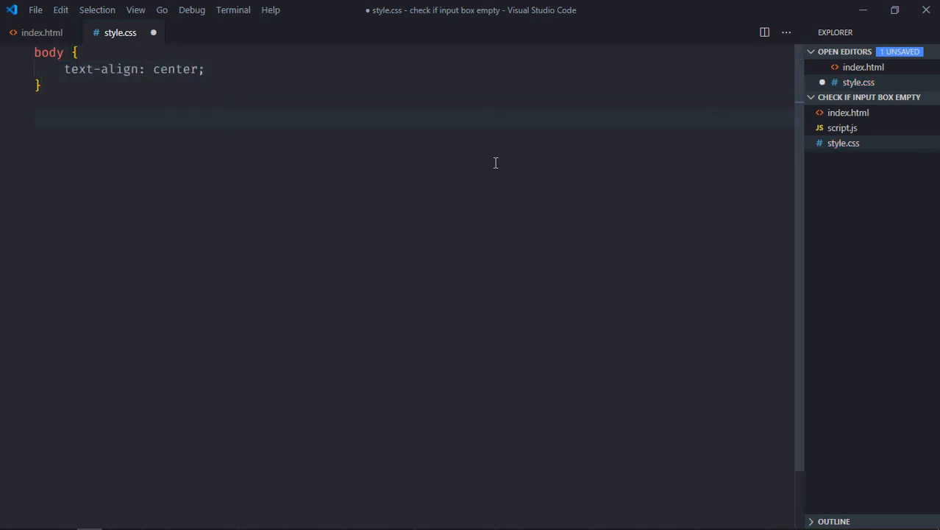
text(input, butt)
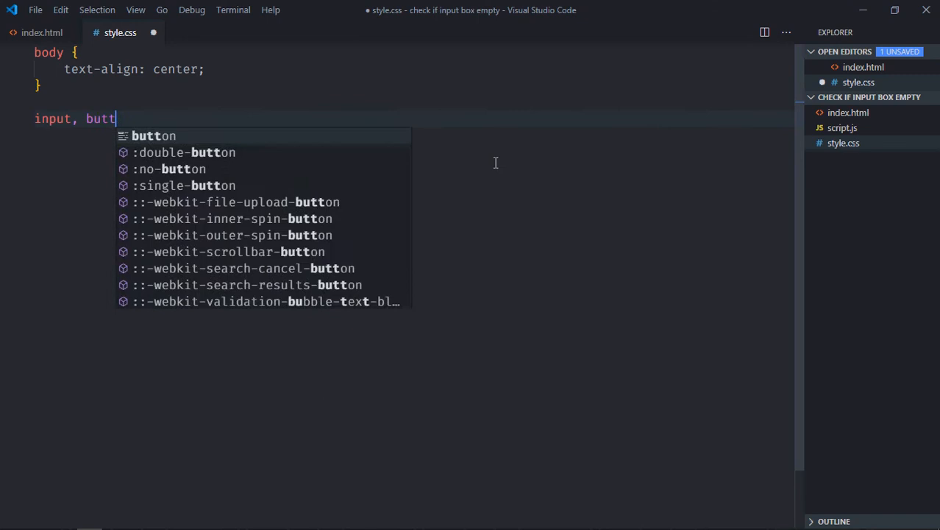
text(on {)
Step: Add an 'input, button' rule with display: inline-block and a padding value
key(Return)
text(displa)
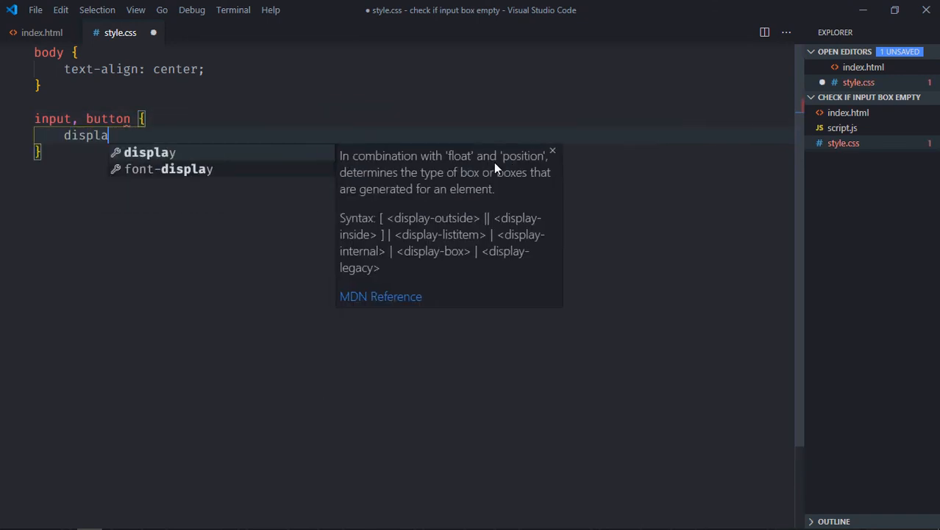
key(Return)
text(in)
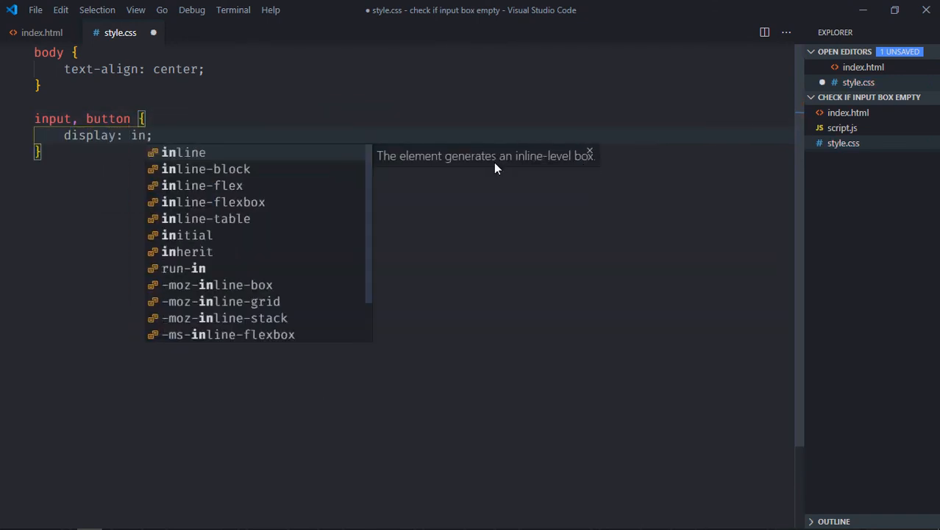
text(line-block)
key(End)
key(Return)
text(padd)
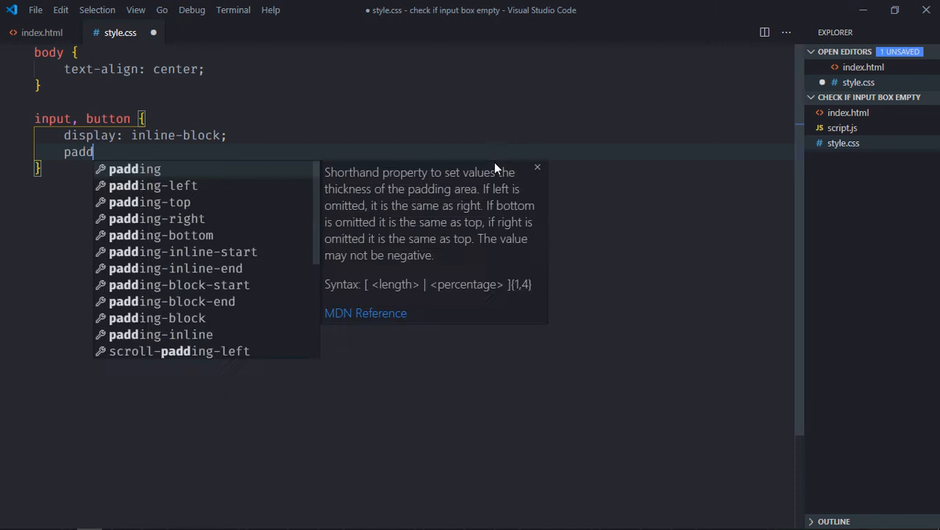
text(ing)
key(Return)
text(0;)
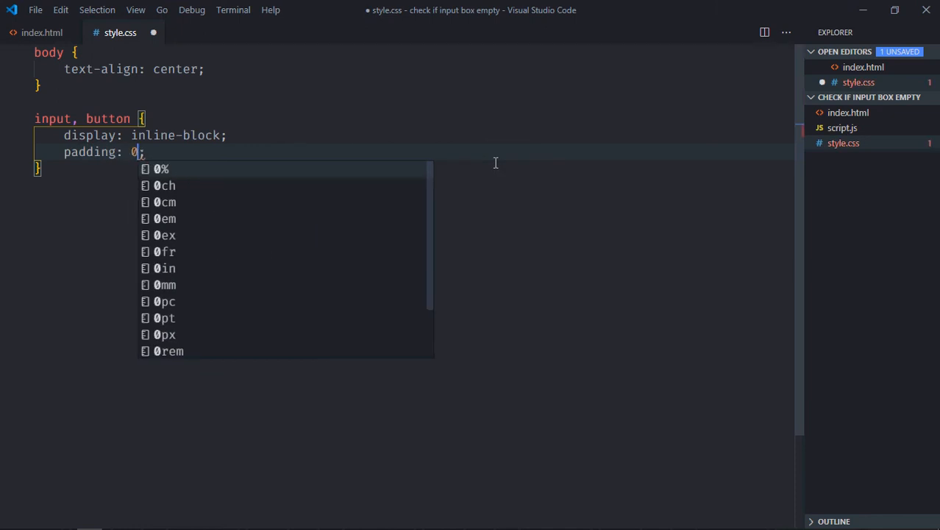
key(BackSpace)
text(10px 2)
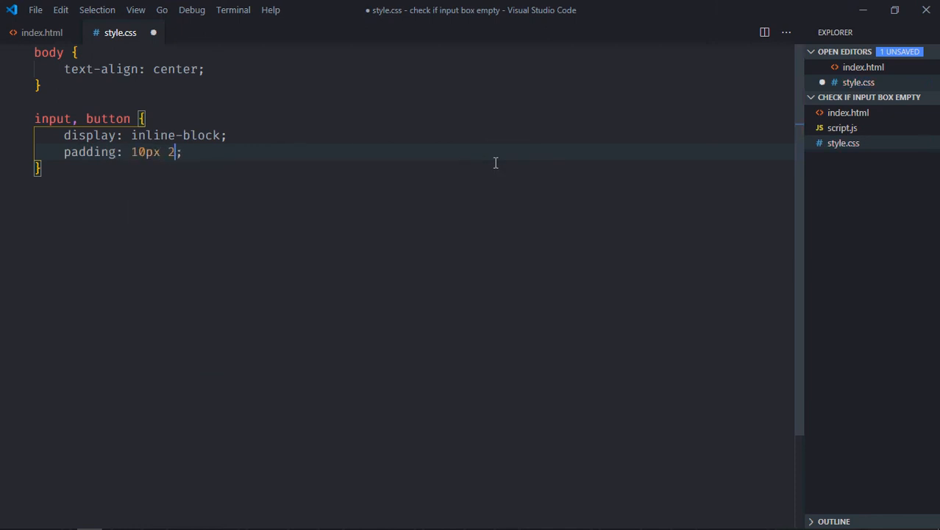
text(0px)
key(Escape)
key(Down)
key(Return)
key(Return)
text(div )
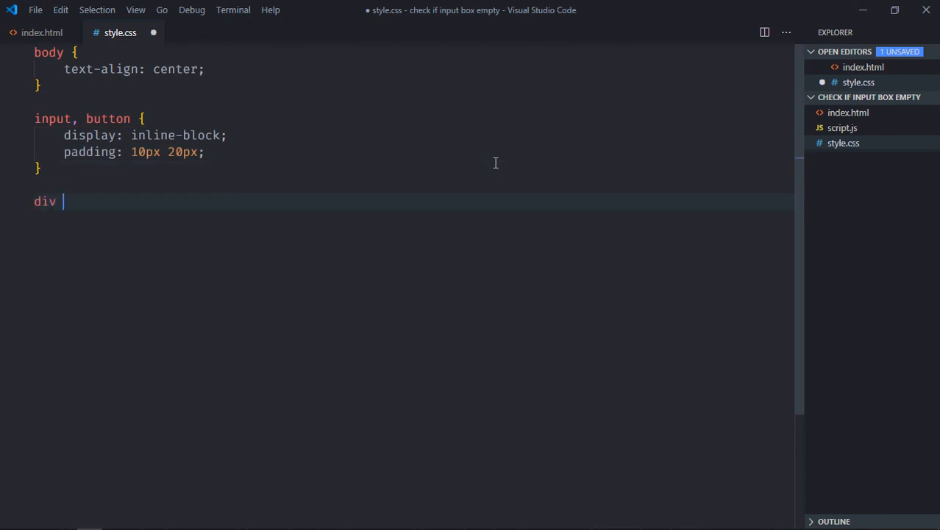
text({)
Step: Add a div rule with display: inline-block and save the stylesheet
key(Return)
text(dios)
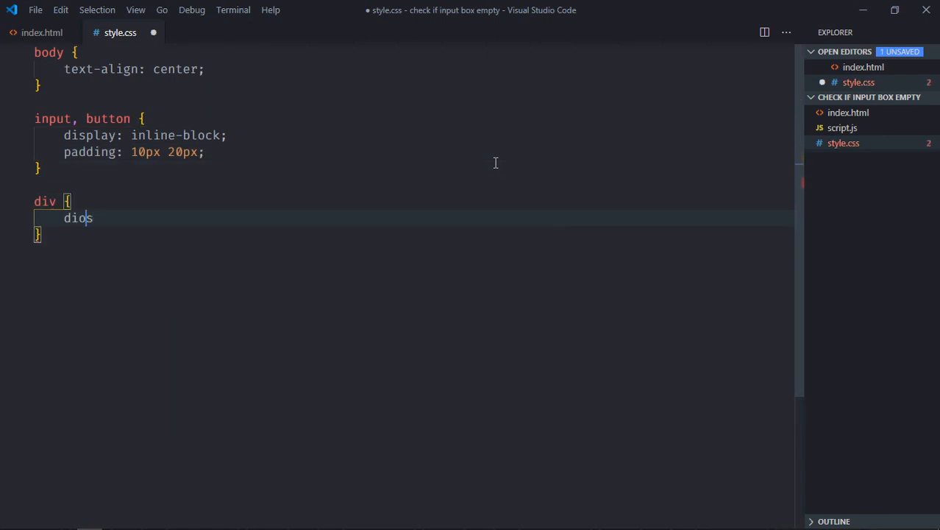
key(End)
text(p)
key(Return)
key(Return)
key(ctrl+s)
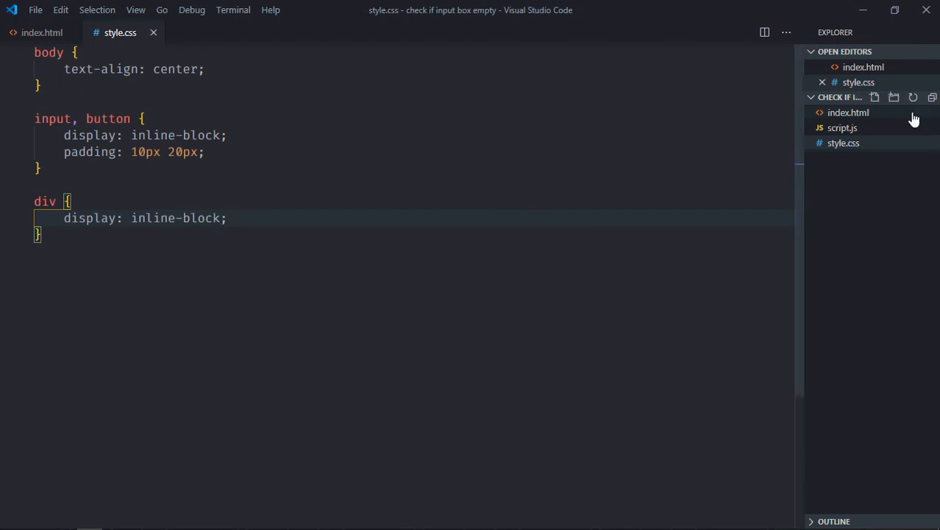
Step: Serve index.html with Live Server, view it in Chrome, then return to the editor
right_click(848, 113)
click(692, 129)
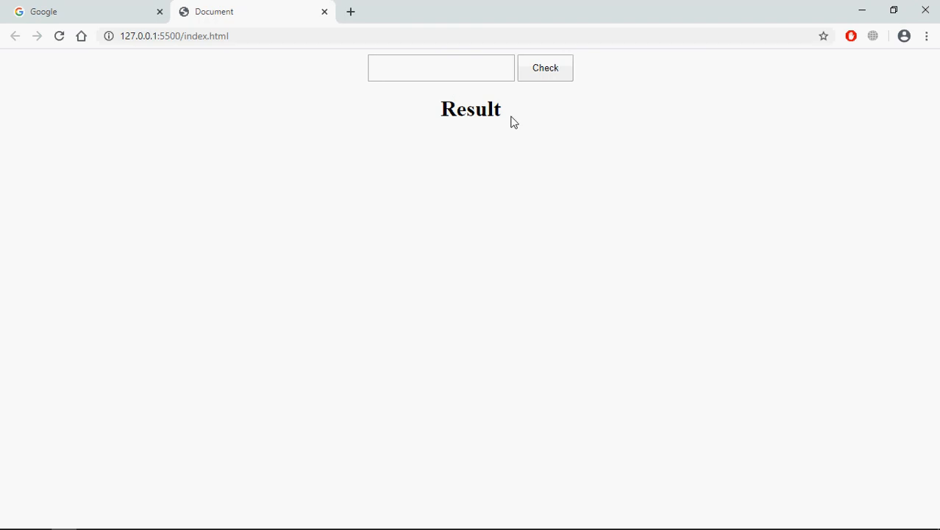
key(alt+Tab)
Step: In script.js, declare btnCheck as document.querySelector('button')
click(842, 127)
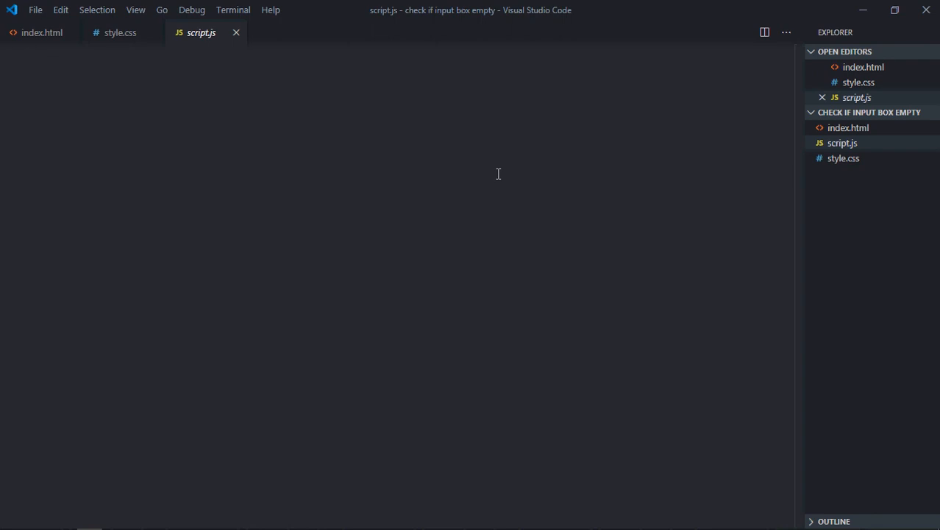
click(320, 244)
text(let btn)
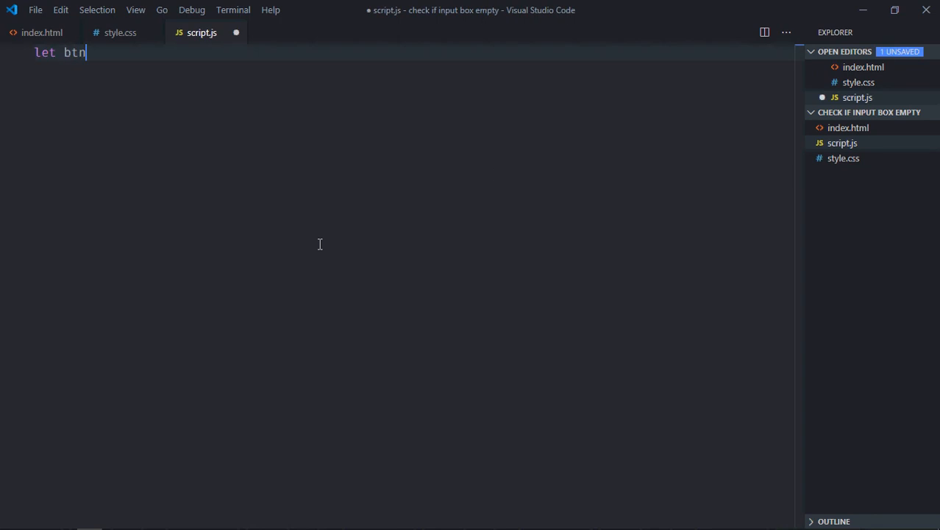
text(Check = do)
text(cument.query)
key(Tab)
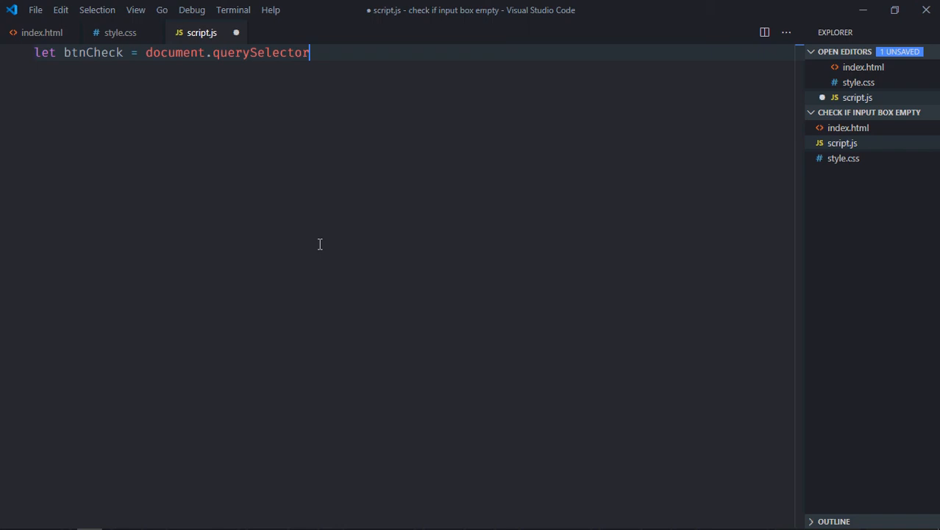
text(('button')
key(End)
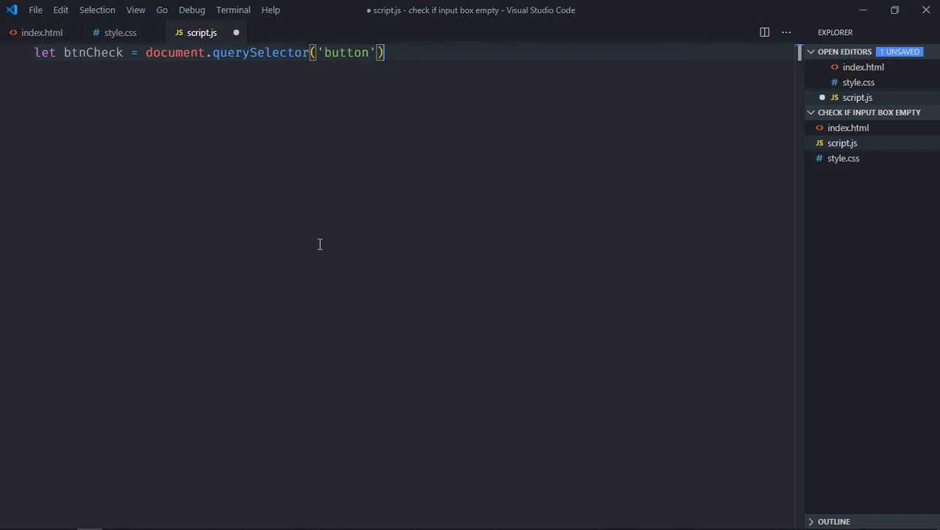
text(;)
key(Return)
text(let input )
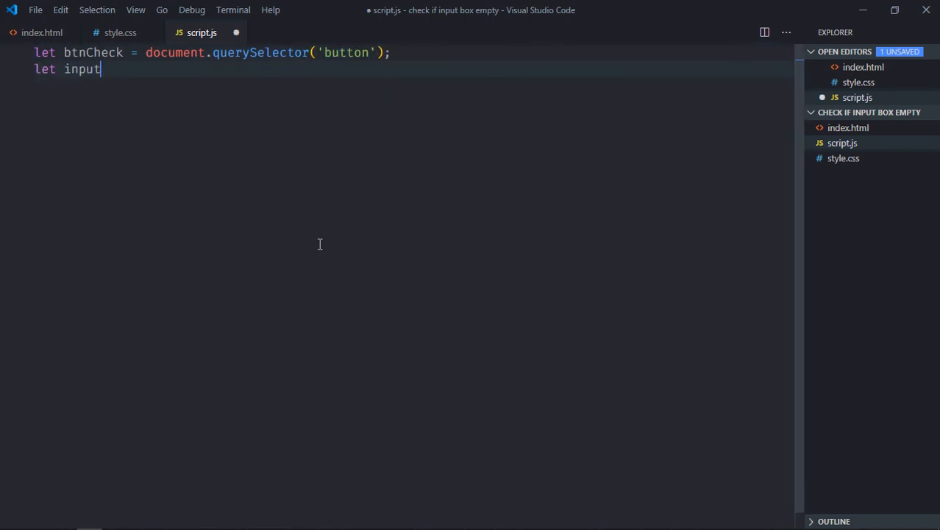
text(= docume)
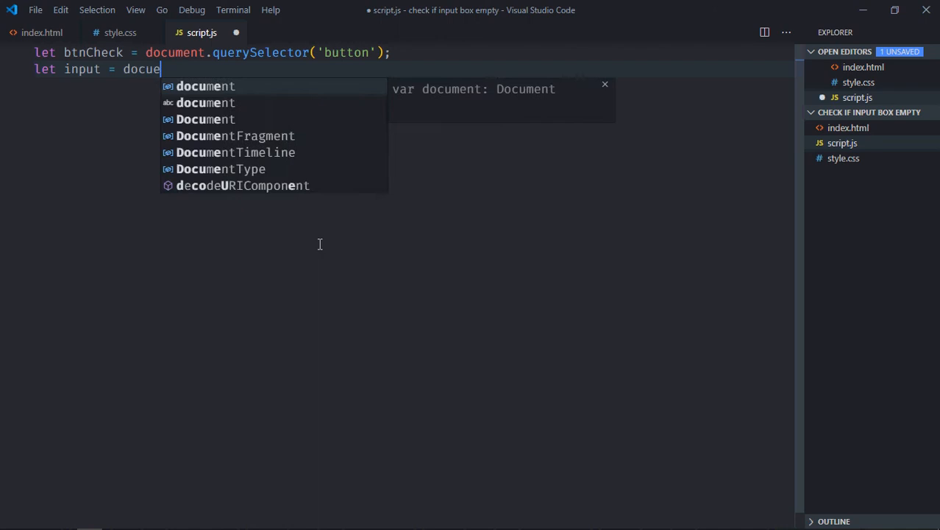
text(nt.query)
Step: Declare input and result variables selecting the 'input' and 'h1' elements
key(Return)
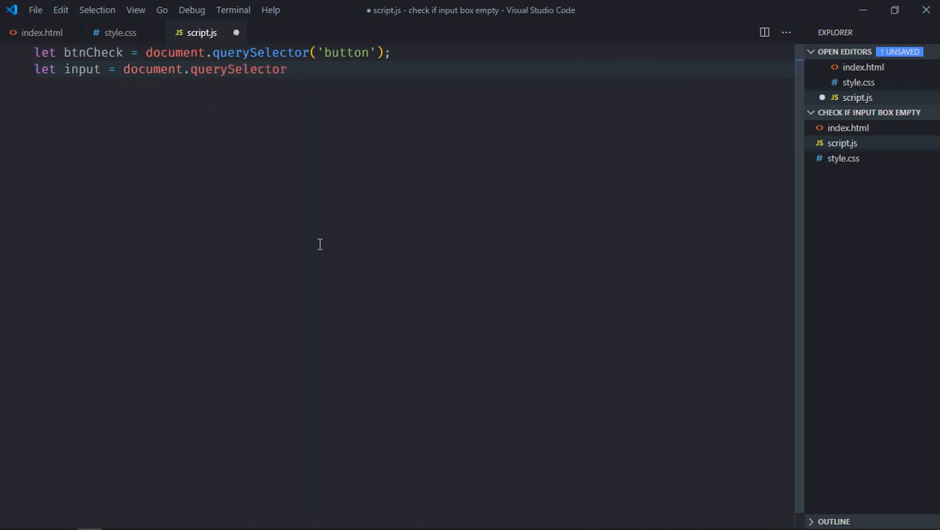
text(('inp)
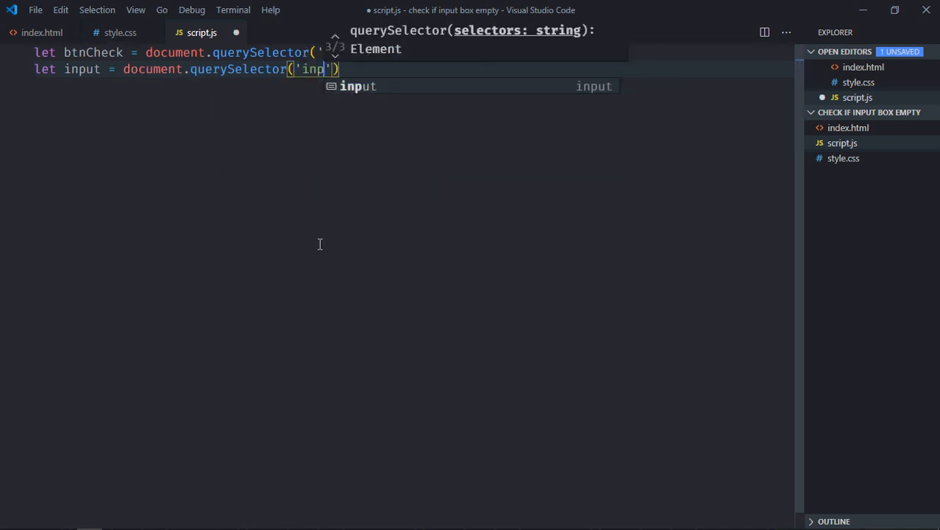
text(ut)
key(Right)
text();)
key(Return)
text(le)
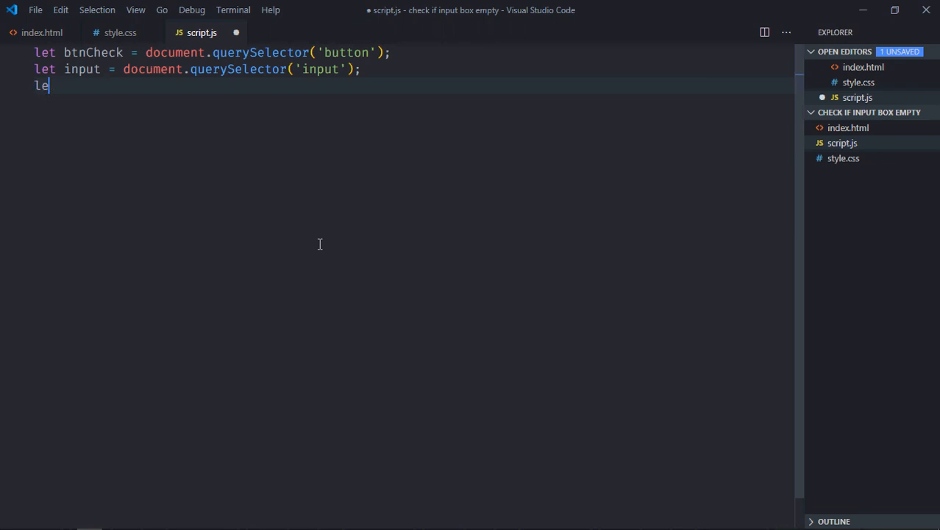
text(t result = )
text(docu)
key(Tab)
text(.query)
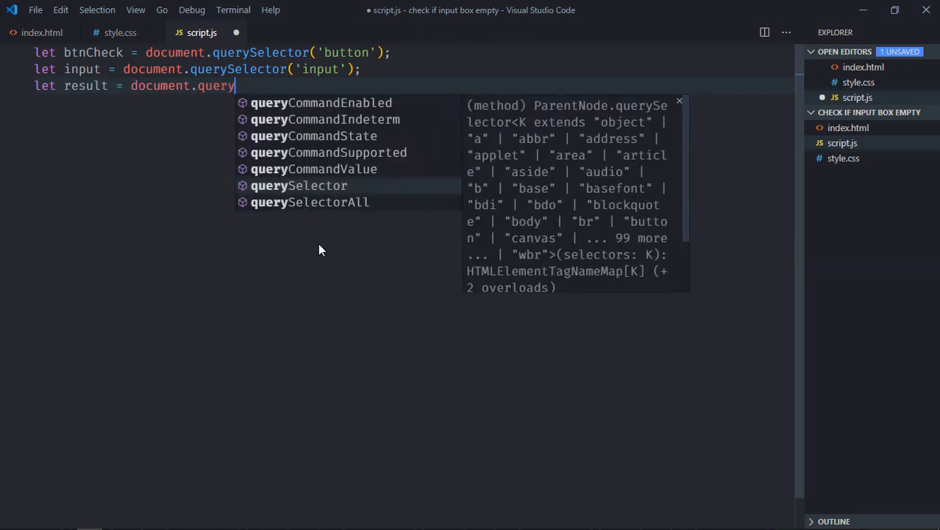
key(Tab)
text((')
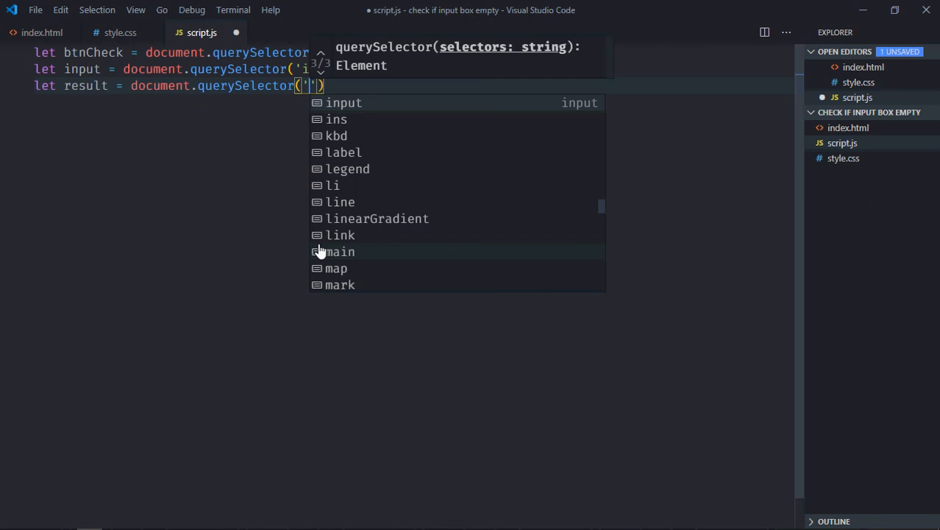
text(h1)
key(Right)
key(Right)
text(;)
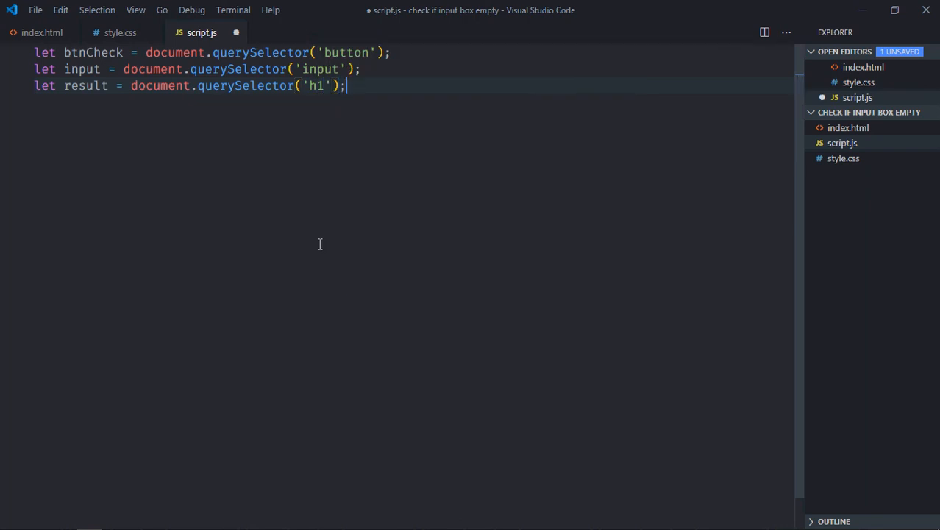
key(Return)
key(Return)
text(bt)
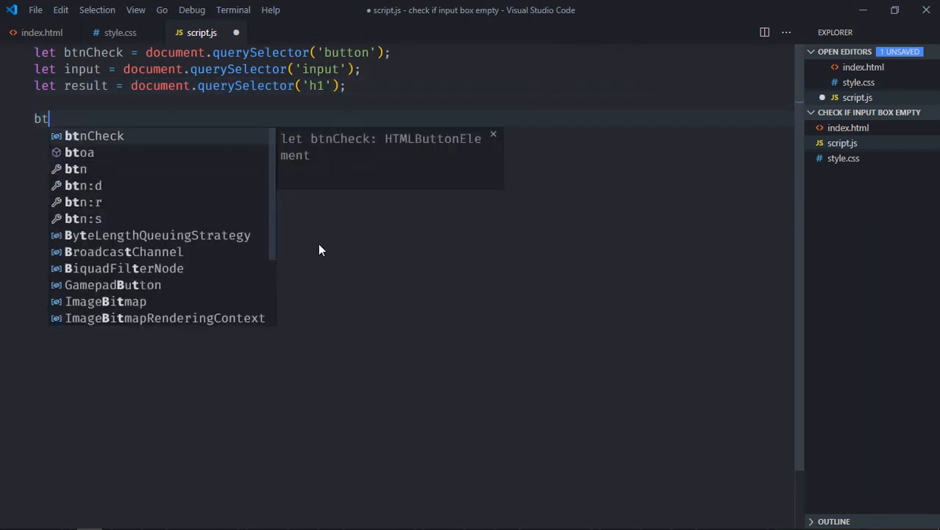
text(n)
Step: Add btnCheck.addEventListener('click', () => { }) with an arrow-function handler block
key(Tab)
text(ad)
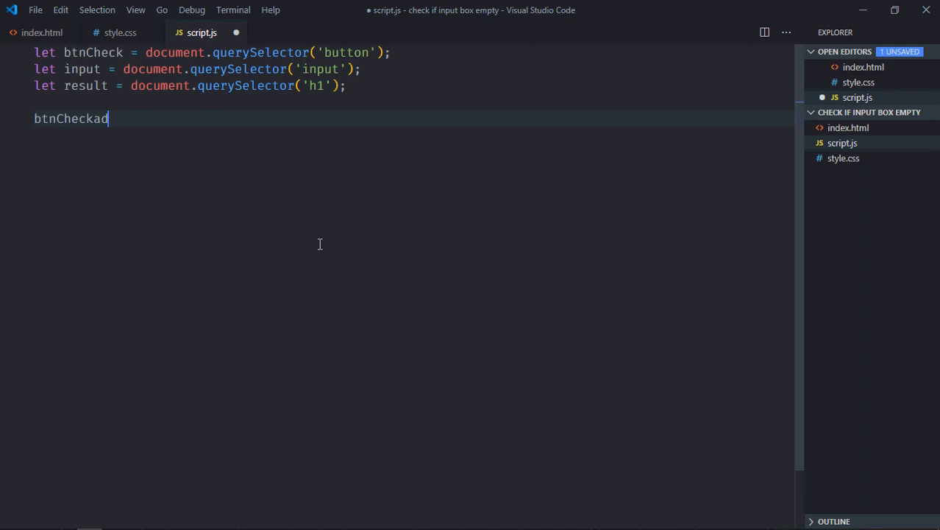
key(BackSpace)
key(BackSpace)
text(.ad)
key(Tab)
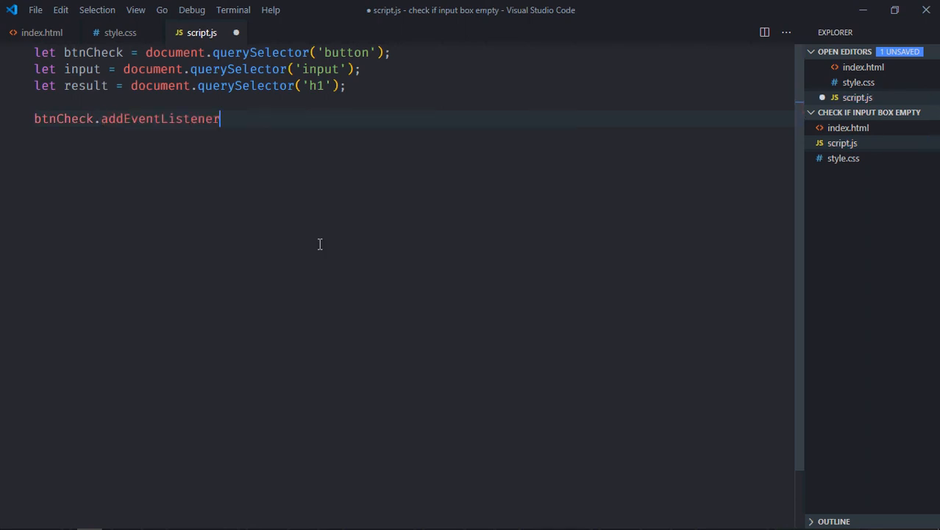
text(('c;o)
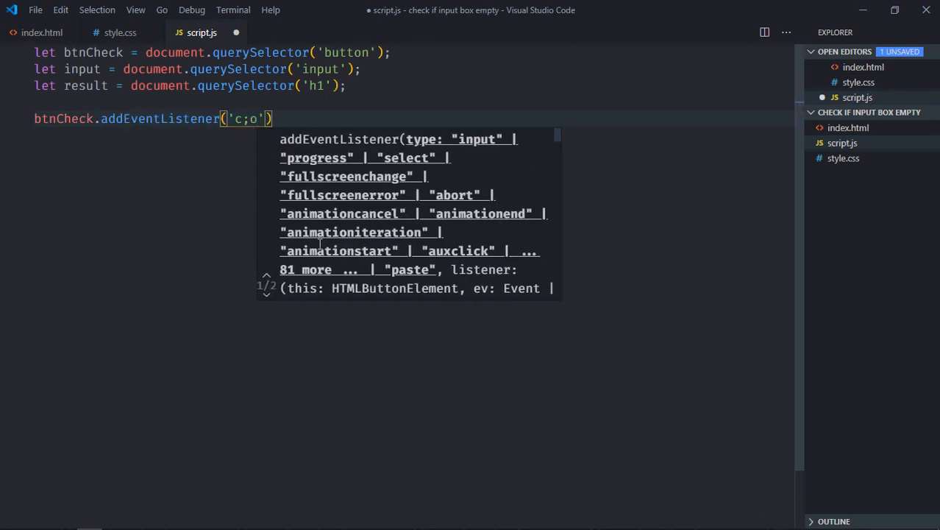
key(BackSpace)
key(BackSpace)
text(lick)
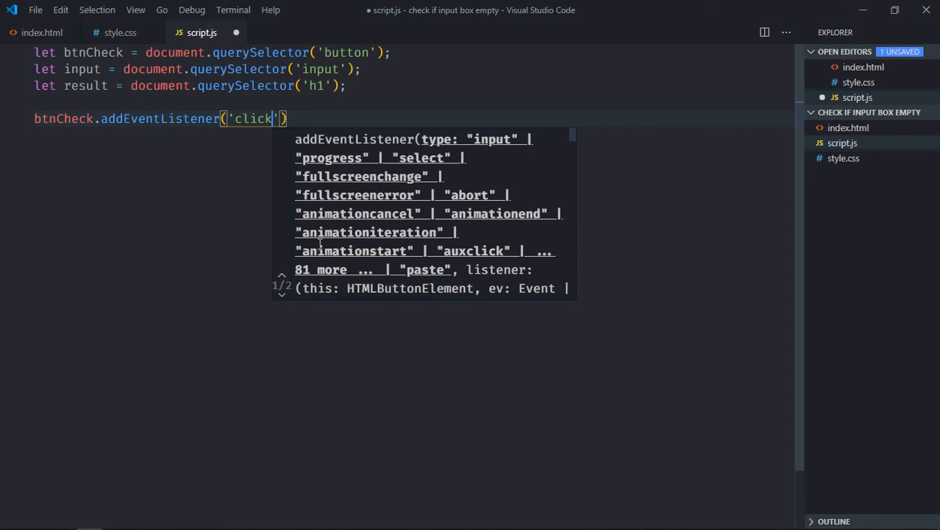
key(Right)
text(, ())
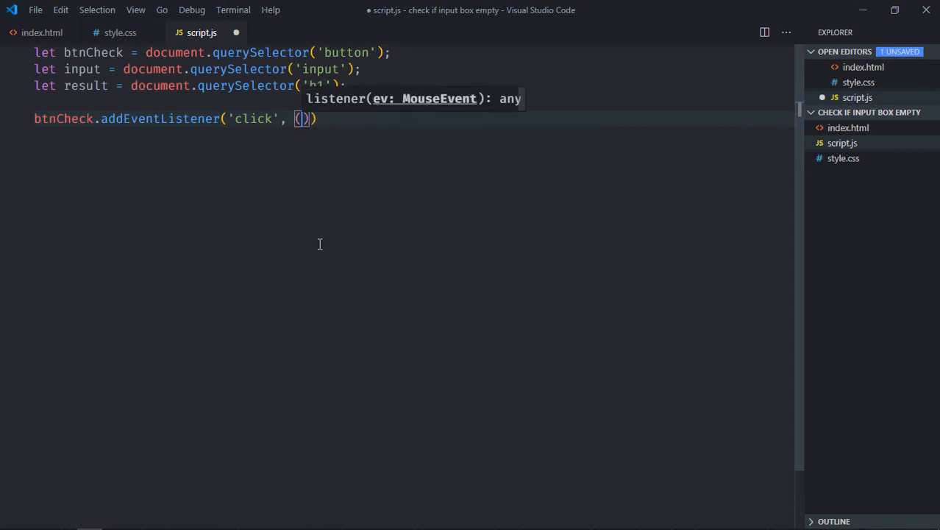
key(Right)
text(=> )
text({)
key(Return)
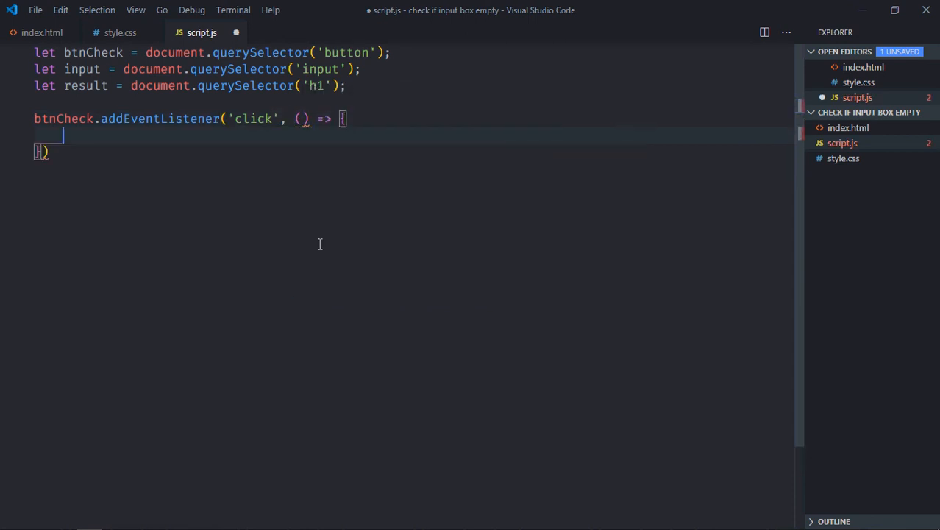
key(Down)
key(End)
text(;)
Step: Inside the handler, declare let value = input.value.trim();
key(Up)
key(Up)
key(End)
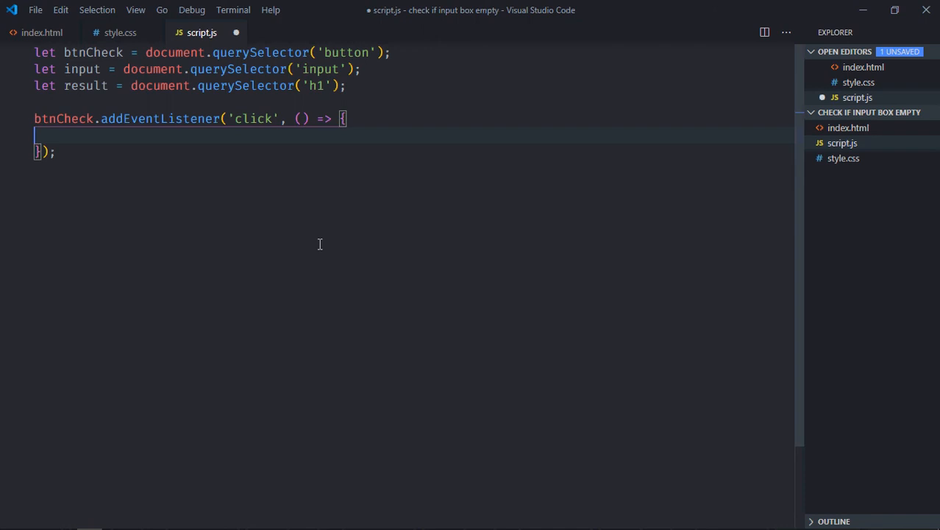
key(Down)
text(let value )
text(= input.valu)
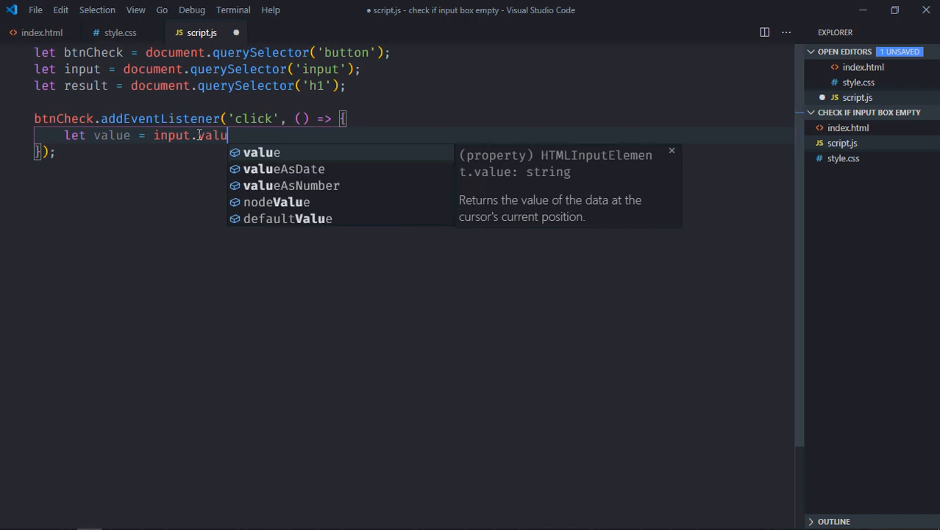
text(e)
key(Escape)
text(.)
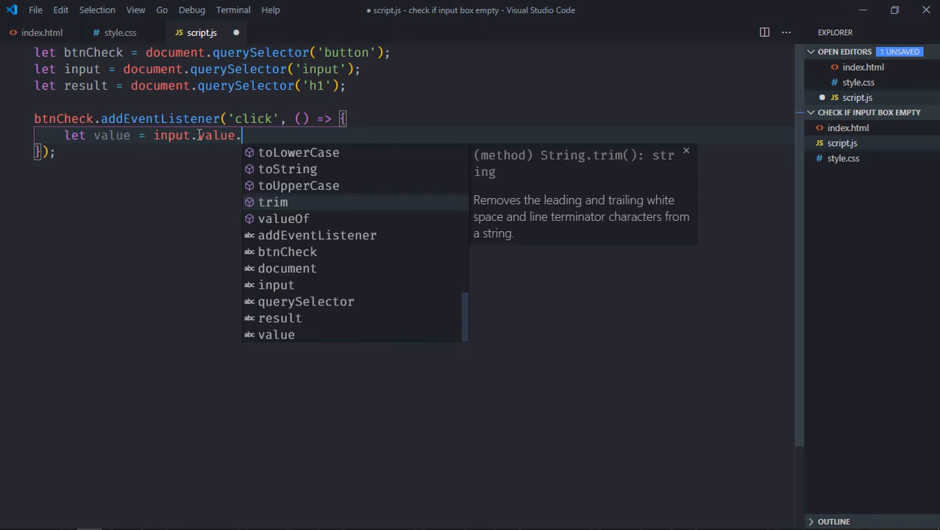
text(trim)
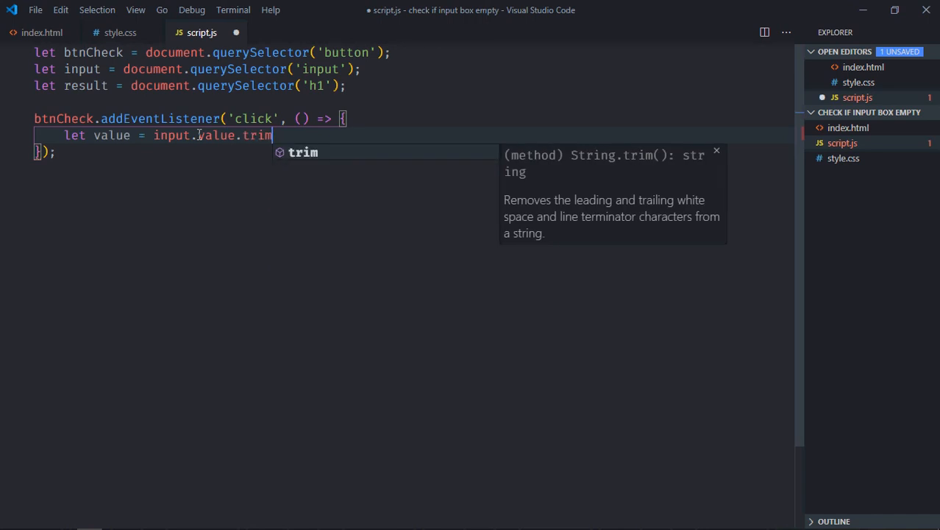
text(())
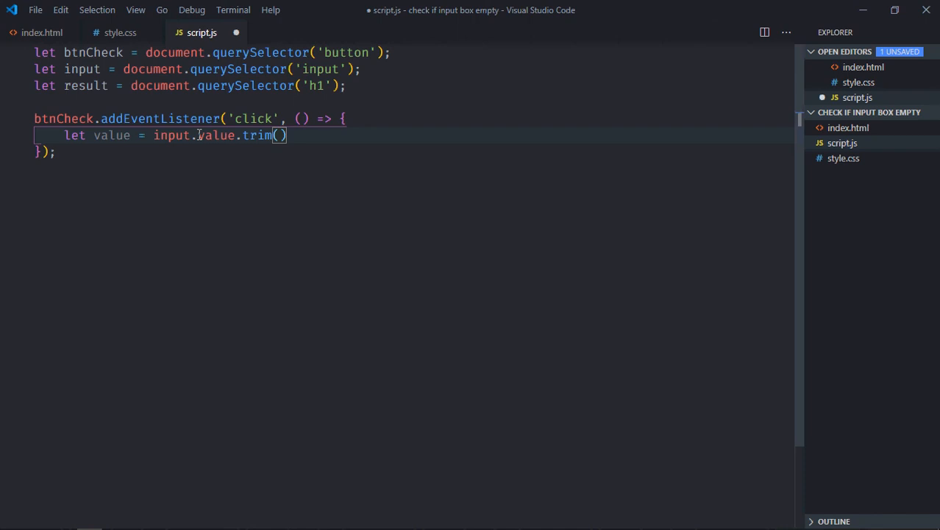
key(Right)
text(;)
key(Return)
key(Return)
text(re)
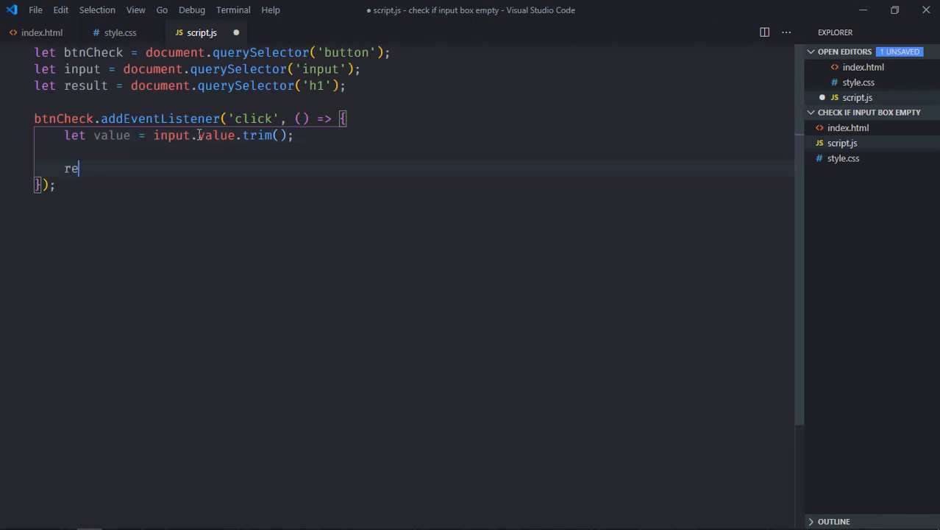
text(sult.in)
Step: Set result.innerText to value.length == 0 ? 'Empty' : 'Not Empty' and save script.js
key(Down)
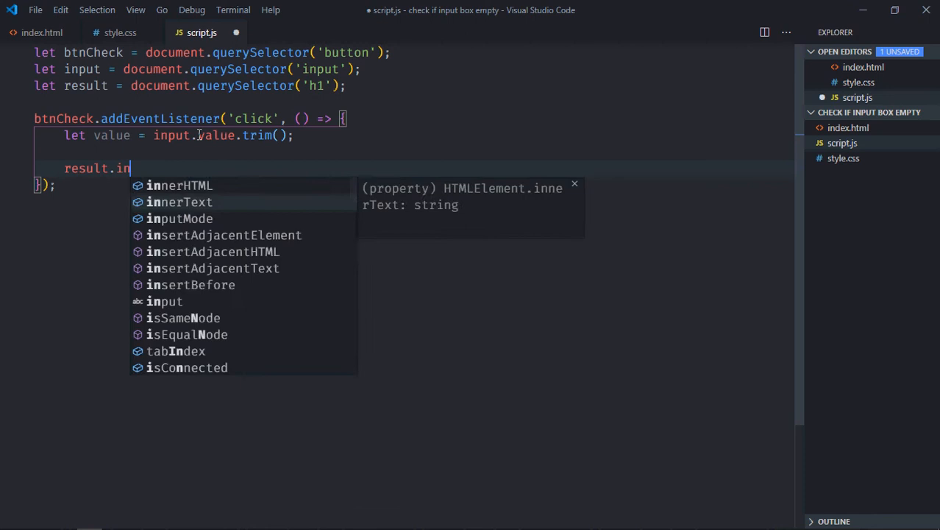
key(Tab)
text(= value.)
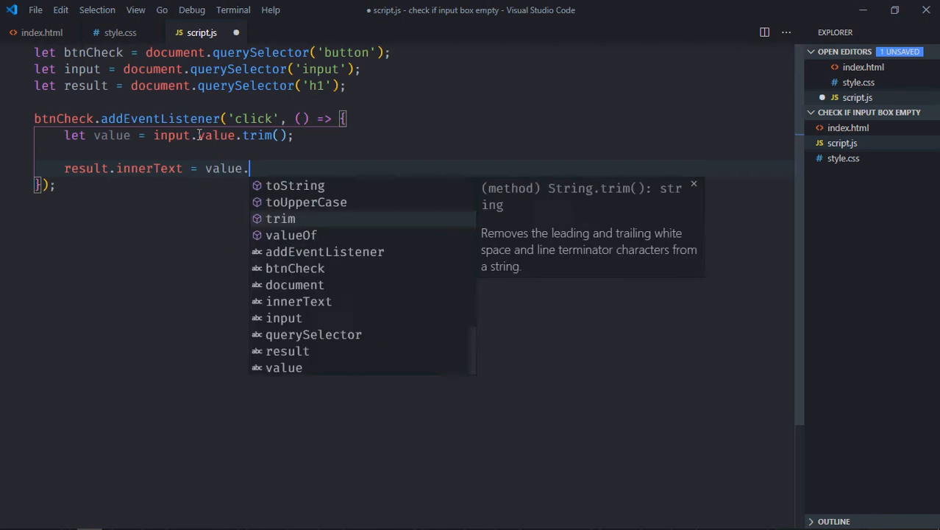
text(len)
key(Tab)
text(==)
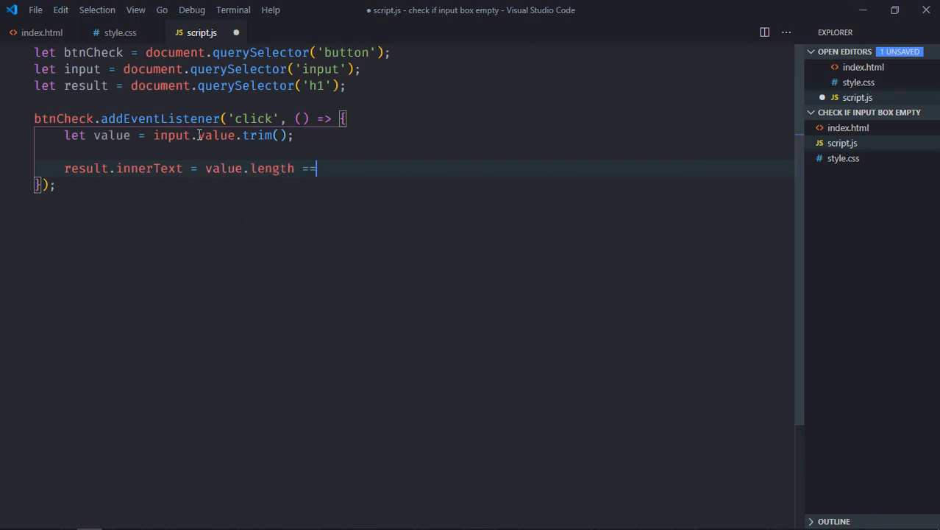
text( 0 ? )
text('Empty' :)
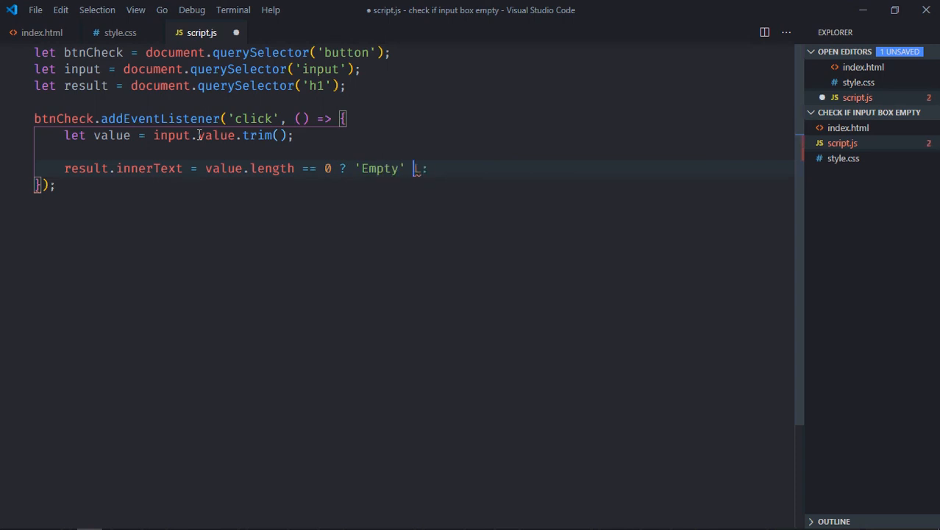
text( 'Not)
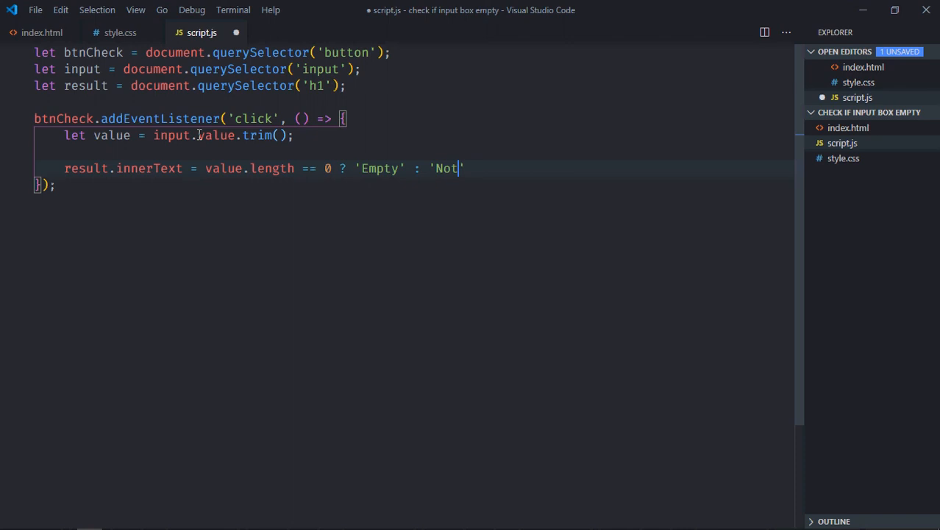
text( Empty)
key(ctrl+s)
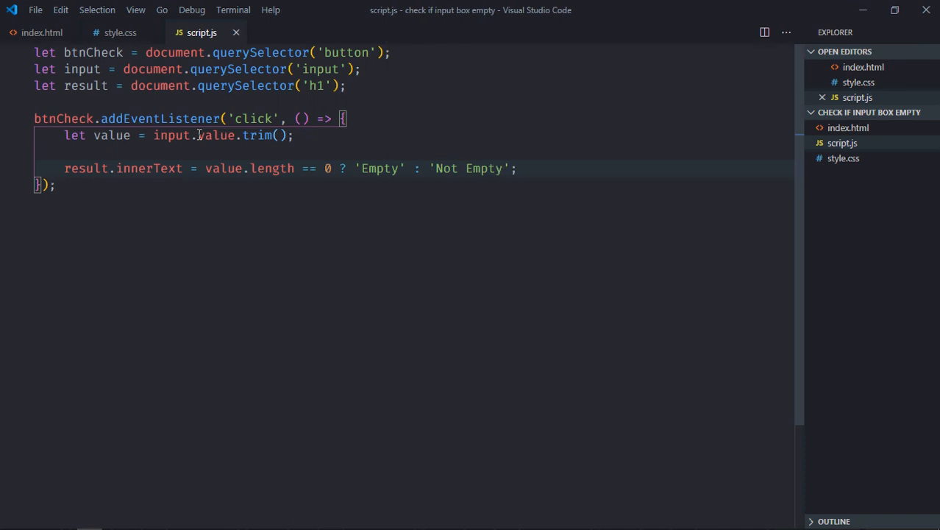
Step: In Chrome, check typed text for 'Not Empty', then clear the input and check for 'Empty'
key(alt+Tab)
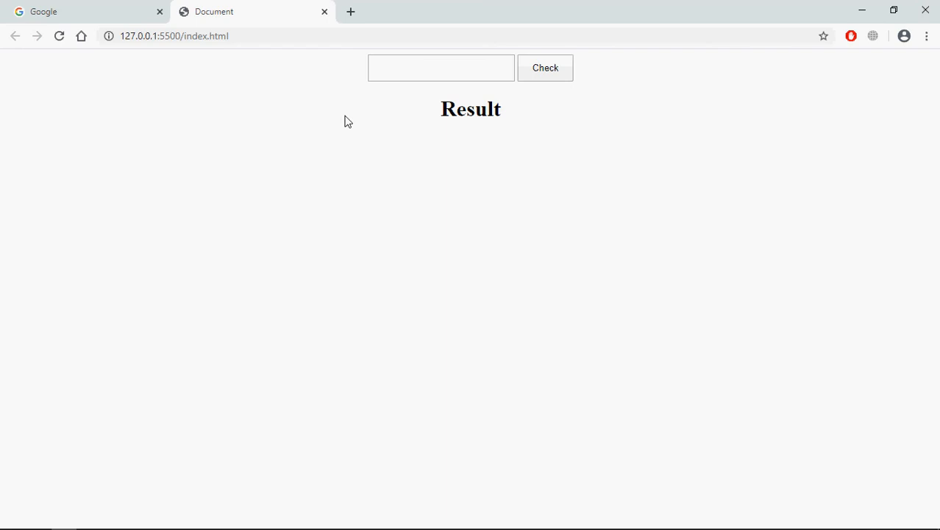
click(406, 71)
text(adfasdf)
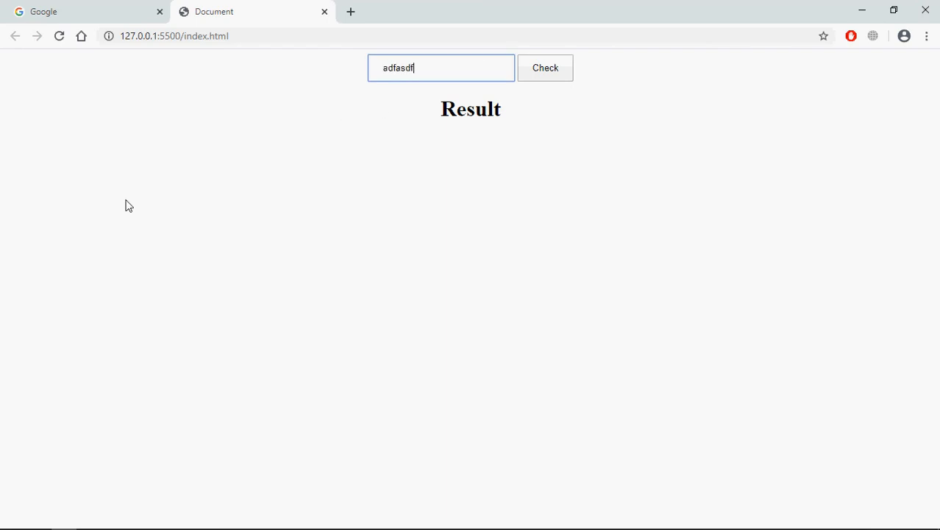
text(asfs)
click(545, 68)
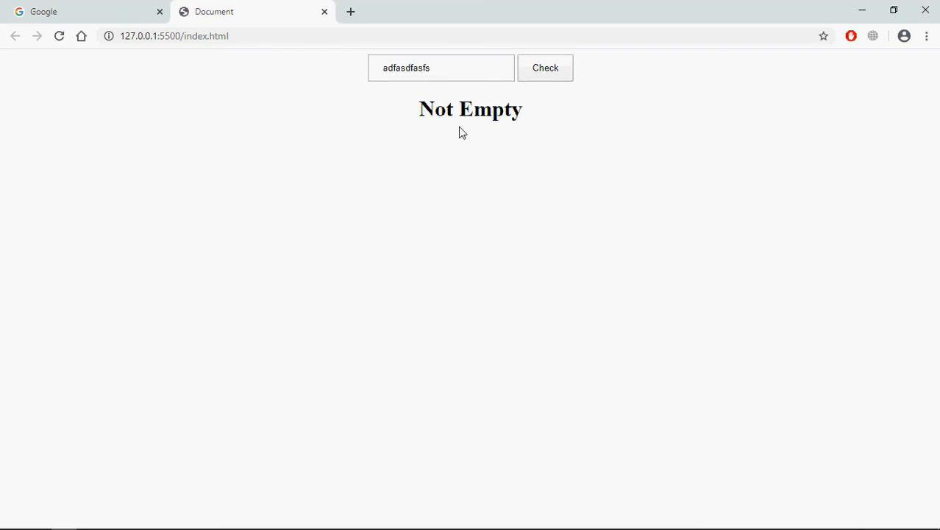
double_click(453, 72)
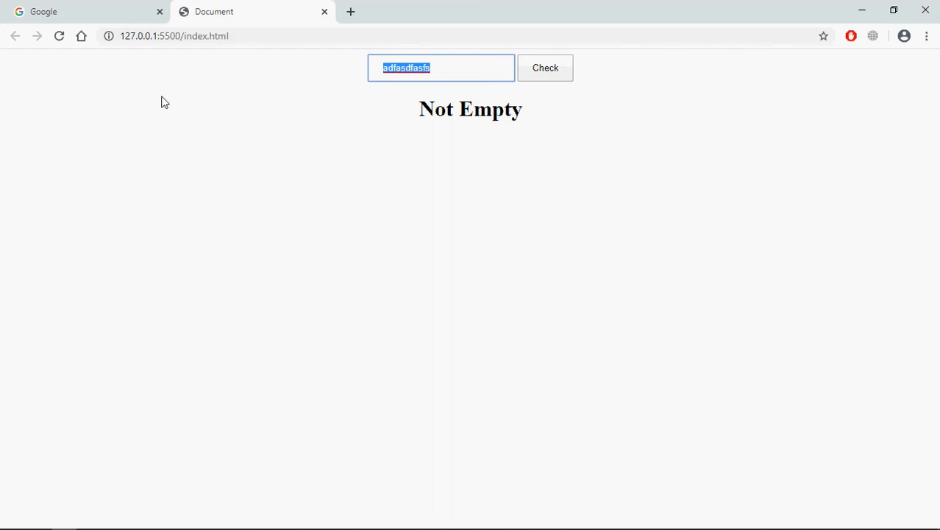
key(Delete)
click(559, 67)
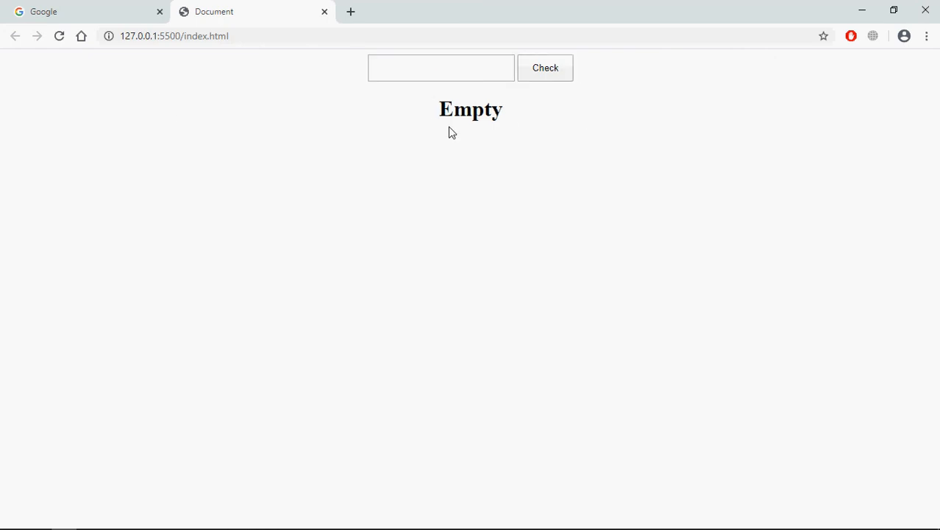